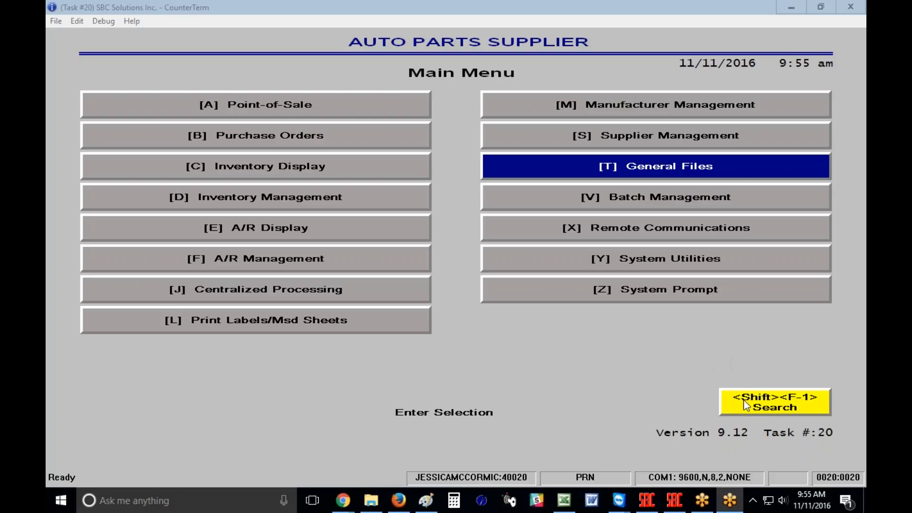
Search the menus for the keyword SHIP, then return to the main menu
{"action": "left_click", "coordinate": [778, 410]}
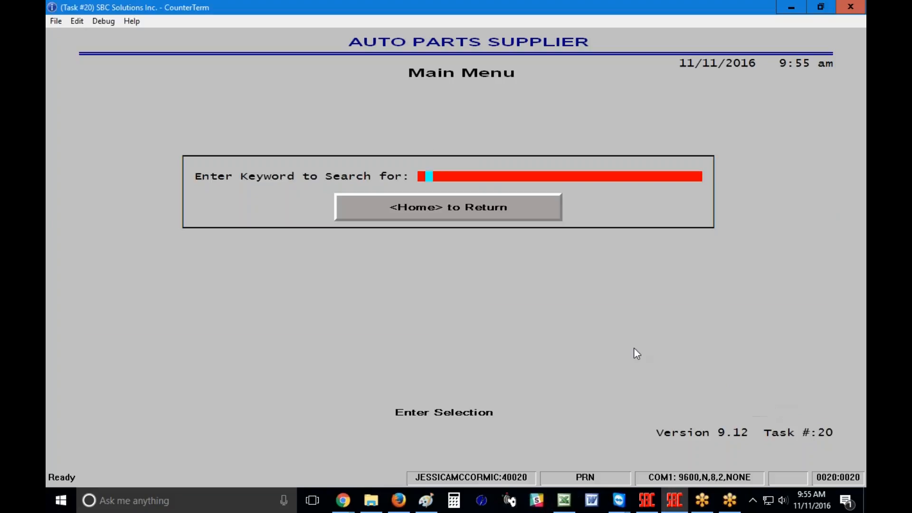
{"action": "type", "text": "SHIP"}
{"action": "key", "text": "Return"}
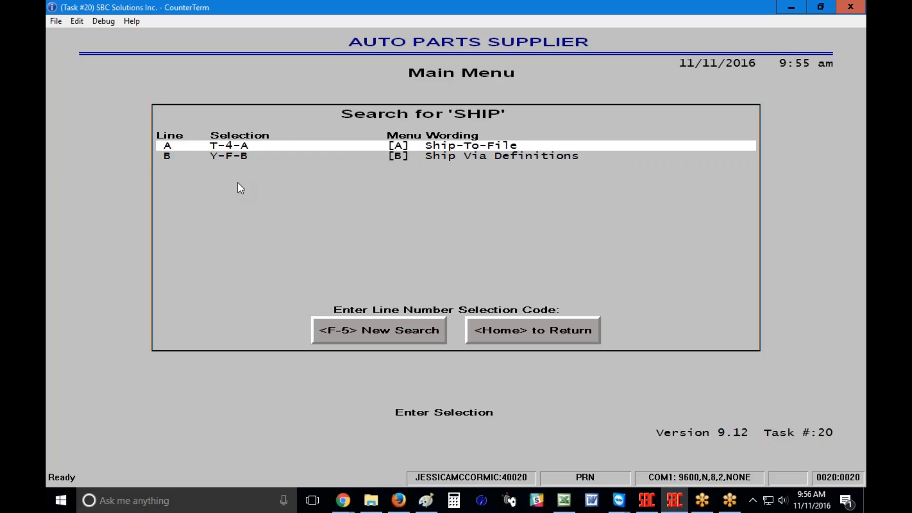
{"action": "left_click", "coordinate": [542, 330]}
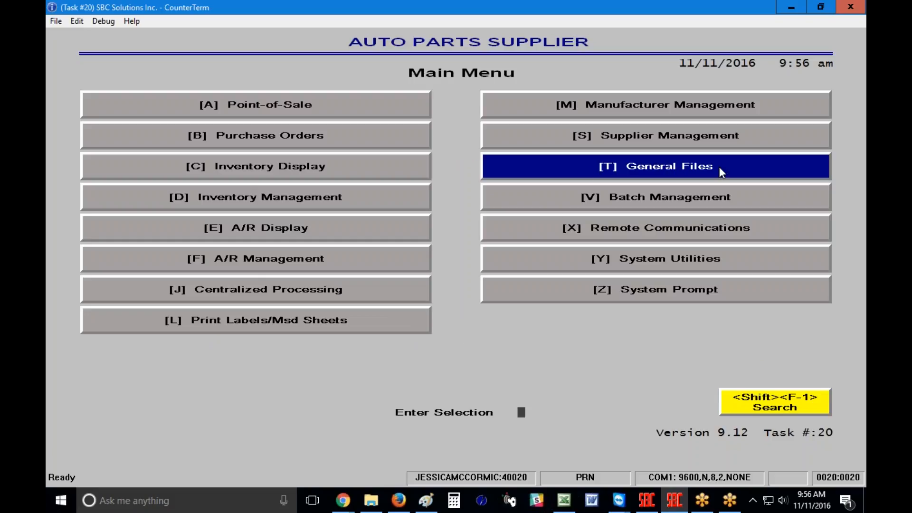
Navigate General Files > Miscellaneous Files > A Ship-To-File
{"action": "left_click", "coordinate": [653, 167]}
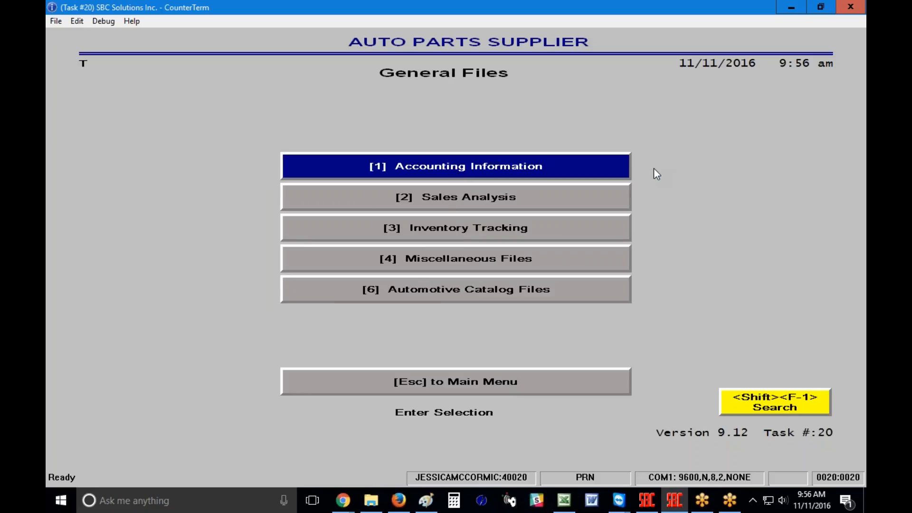
{"action": "left_click", "coordinate": [462, 261]}
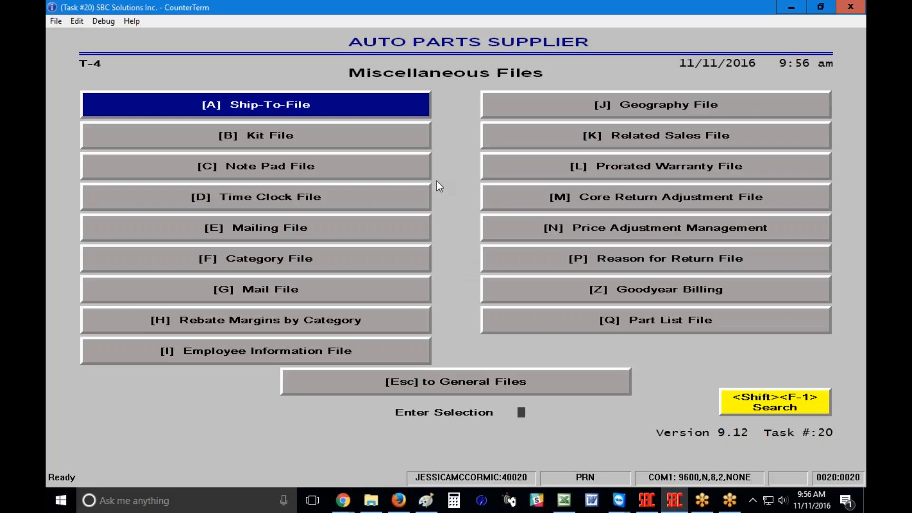
{"action": "left_click", "coordinate": [311, 114]}
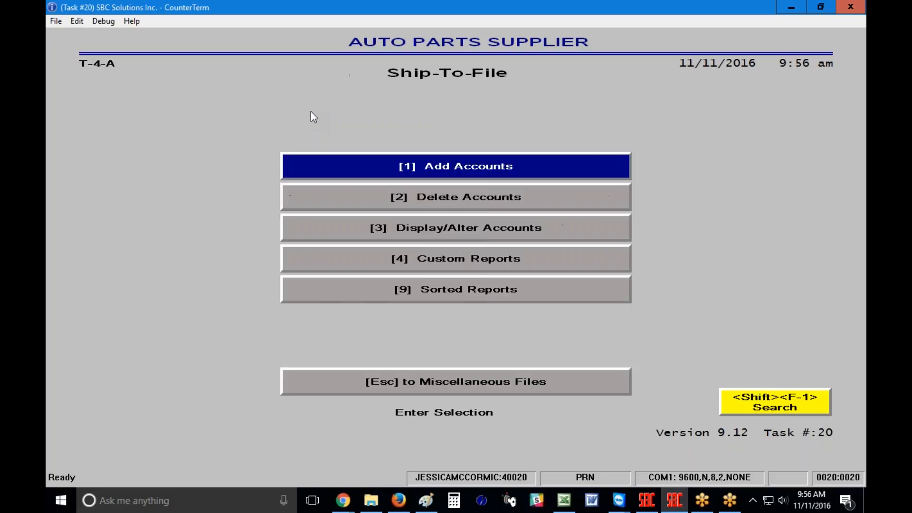
Start Add Accounts and enter the customer's account number as the prior number
{"action": "left_click", "coordinate": [334, 162]}
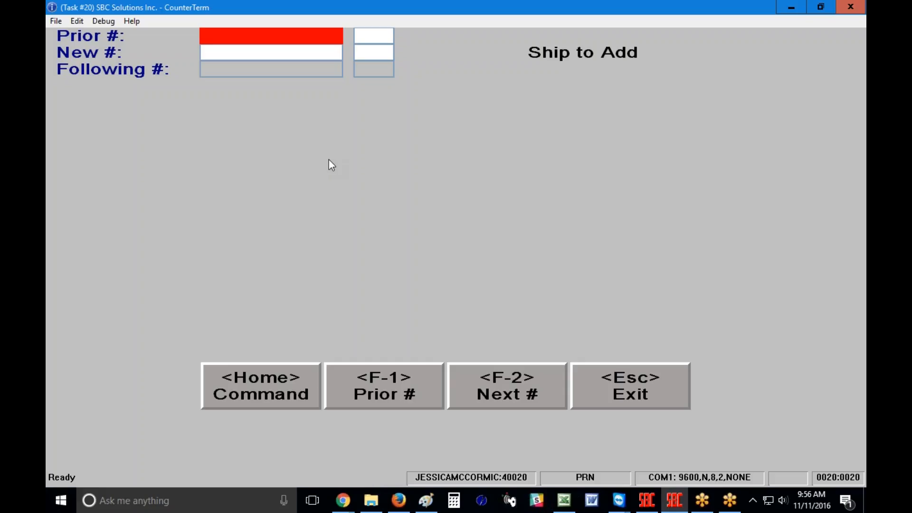
{"action": "type", "text": "109"}
{"action": "key", "text": "Return"}
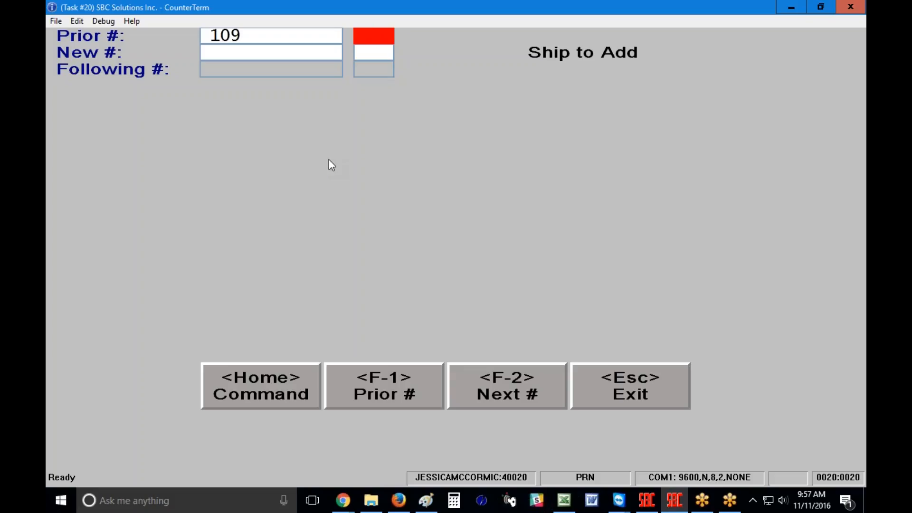
Give the prior number sub code 05, answer the scan prompt, and enter the new ship-to number with sub code 05
{"action": "type", "text": "05"}
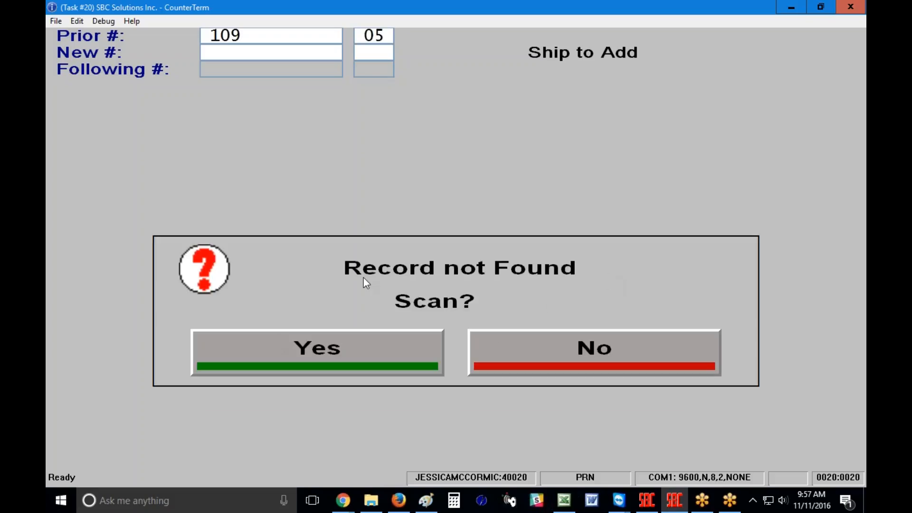
{"action": "left_click", "coordinate": [314, 355]}
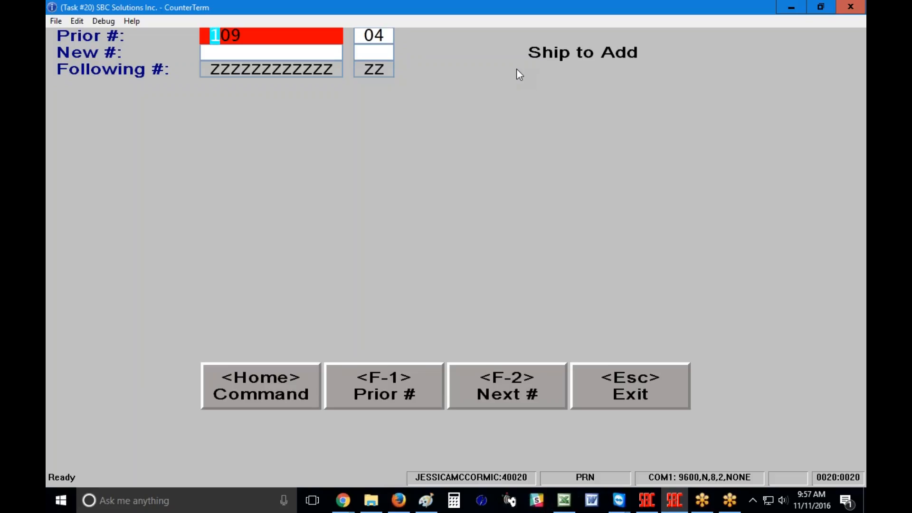
{"action": "key", "text": "Return"}
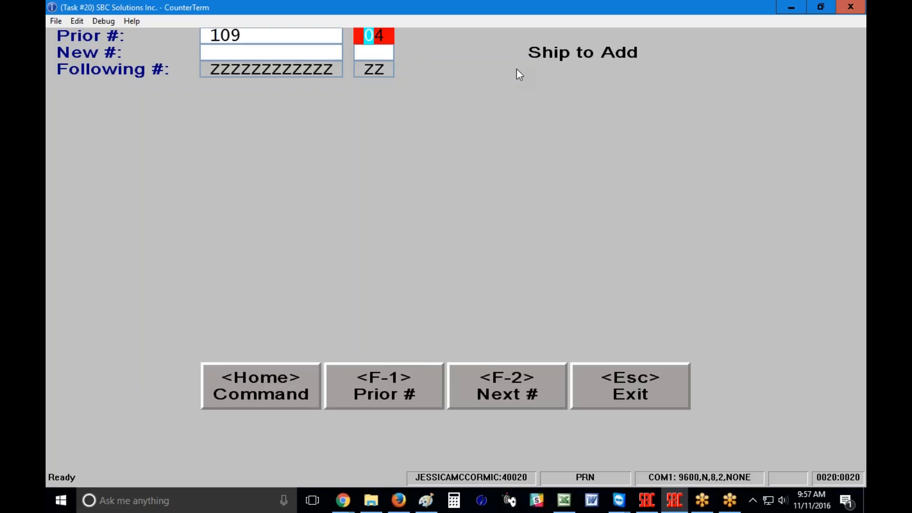
{"action": "key", "text": "Return"}
{"action": "type", "text": "109"}
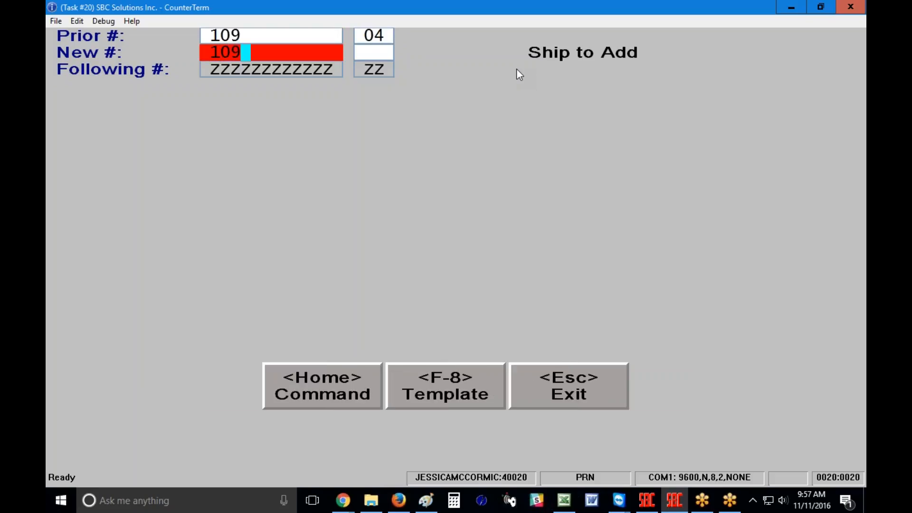
{"action": "key", "text": "Return"}
{"action": "type", "text": "05"}
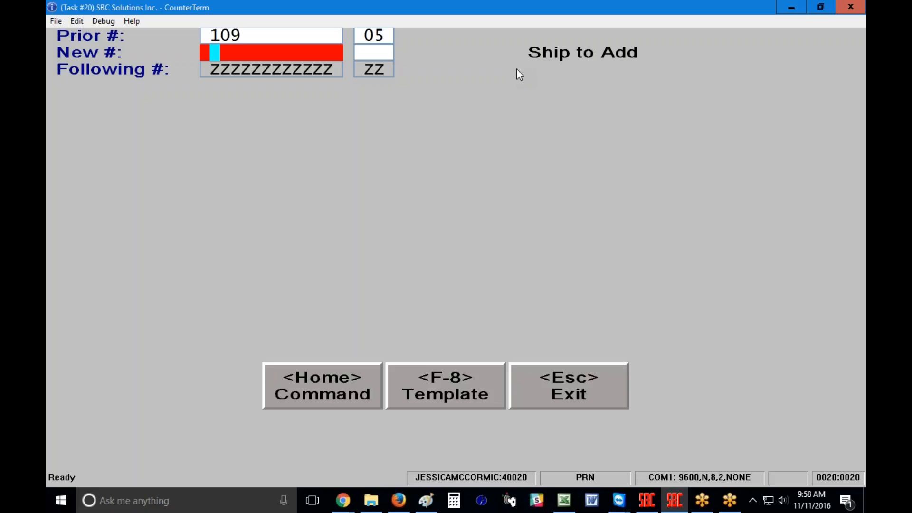
{"action": "key", "text": "Return"}
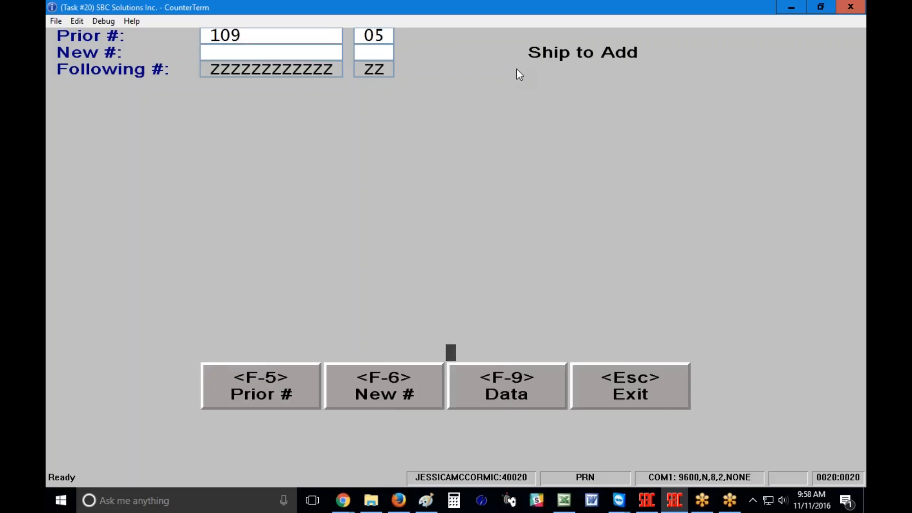
View the new ship-to's data grid, then exit back to the Ship-To-File menu
{"action": "key", "text": "F9"}
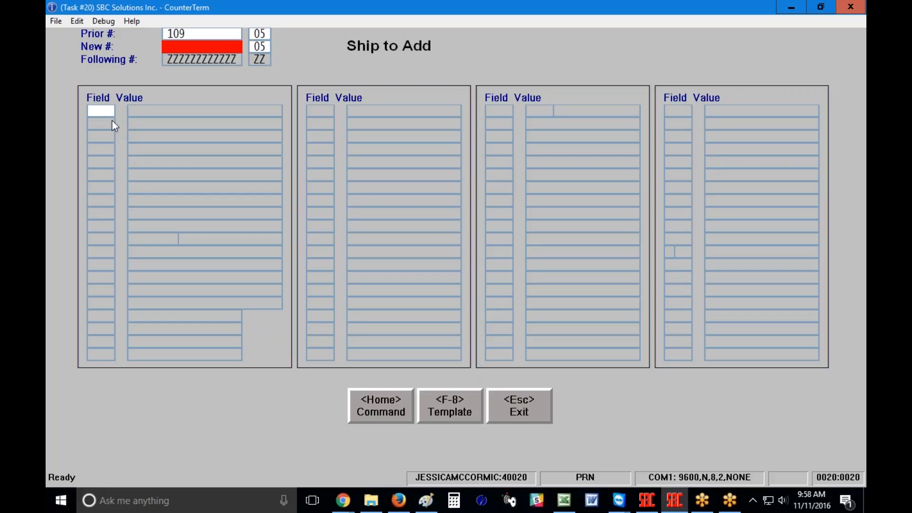
{"action": "key", "text": "Escape"}
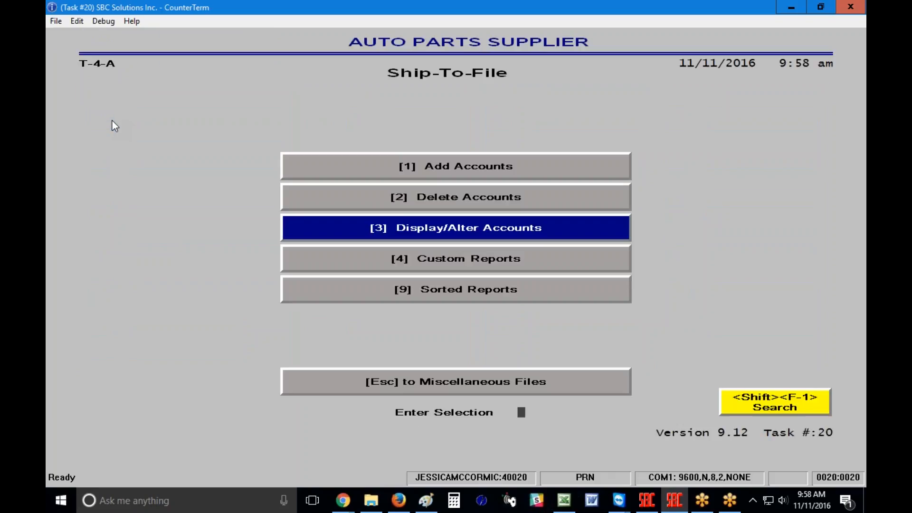
Under Display/Alter Accounts, load the customer's ship-to record with sub code 05
{"action": "key", "text": "Return"}
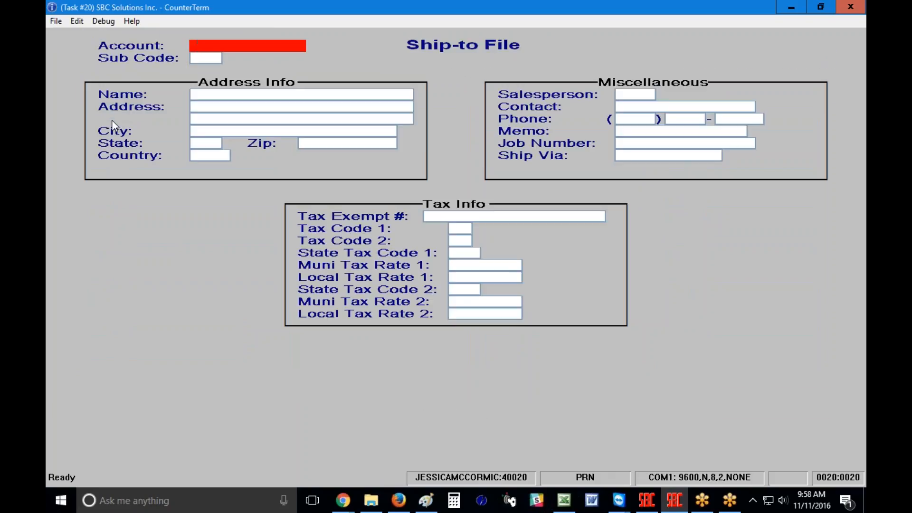
{"action": "type", "text": "109"}
{"action": "key", "text": "Return"}
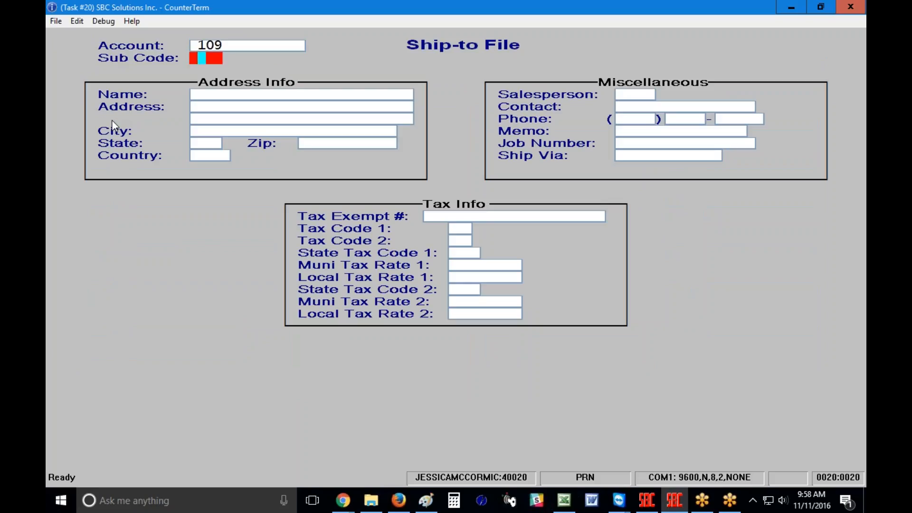
{"action": "type", "text": "05"}
{"action": "key", "text": "Return"}
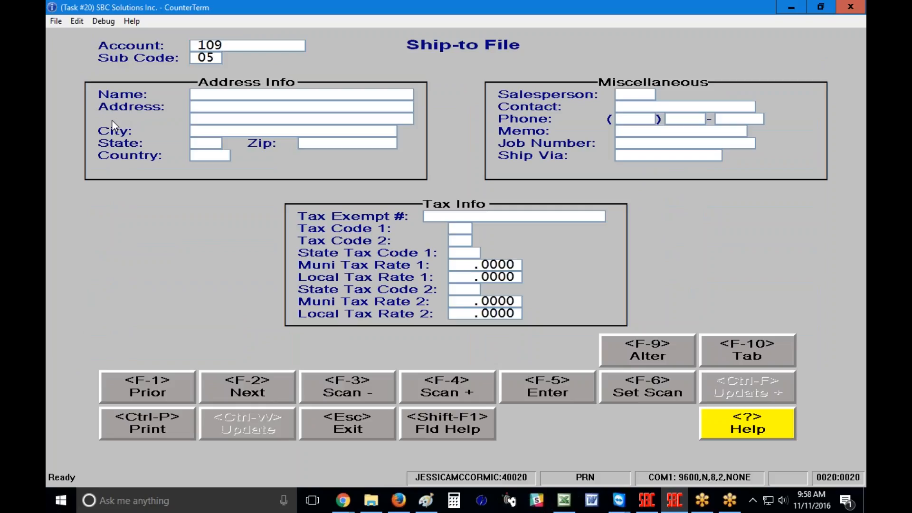
Edit the record, entering the customer's company name and two-line street address with the suite number
{"action": "key", "text": "F5"}
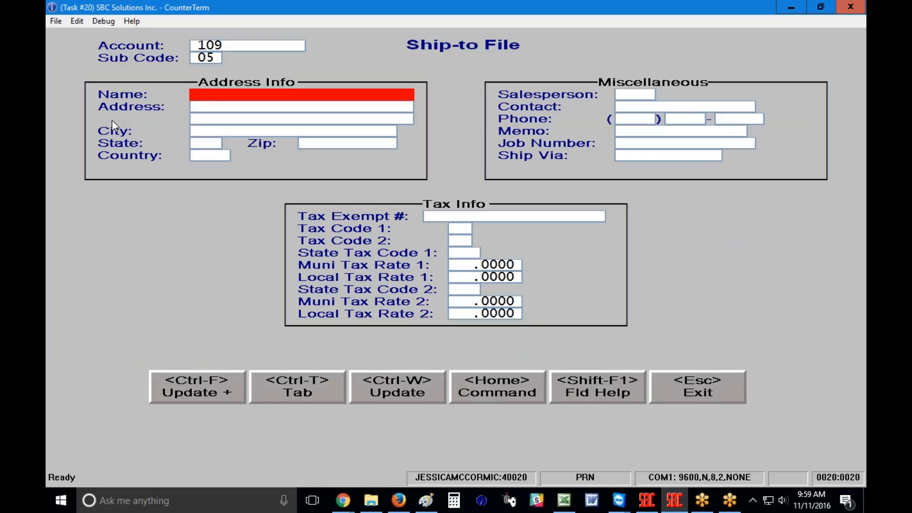
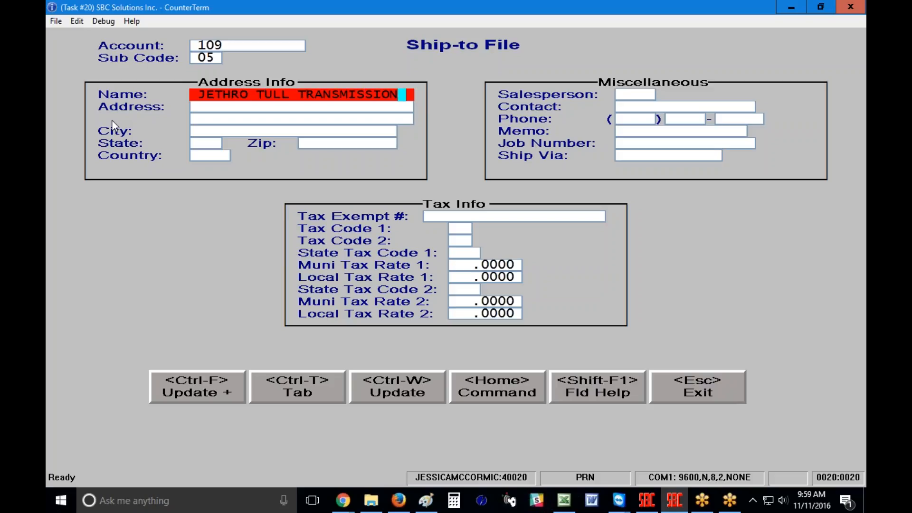
{"action": "key", "text": "Return"}
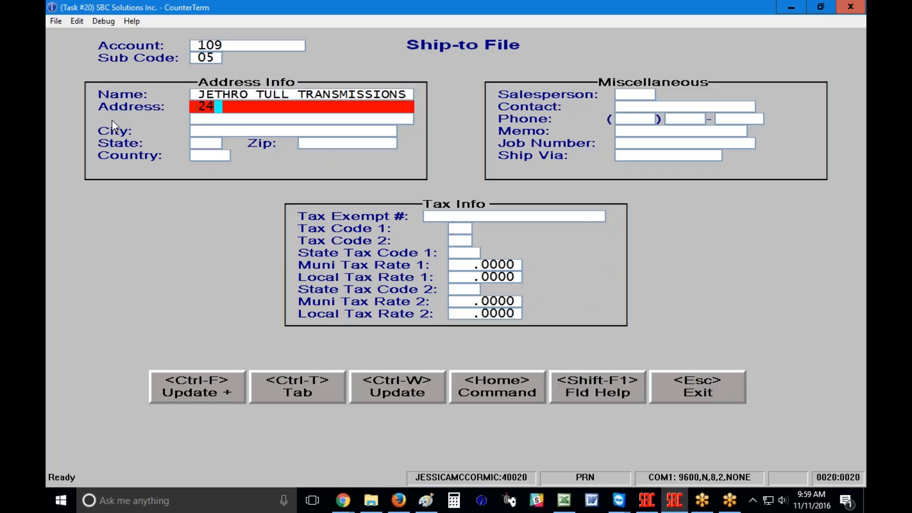
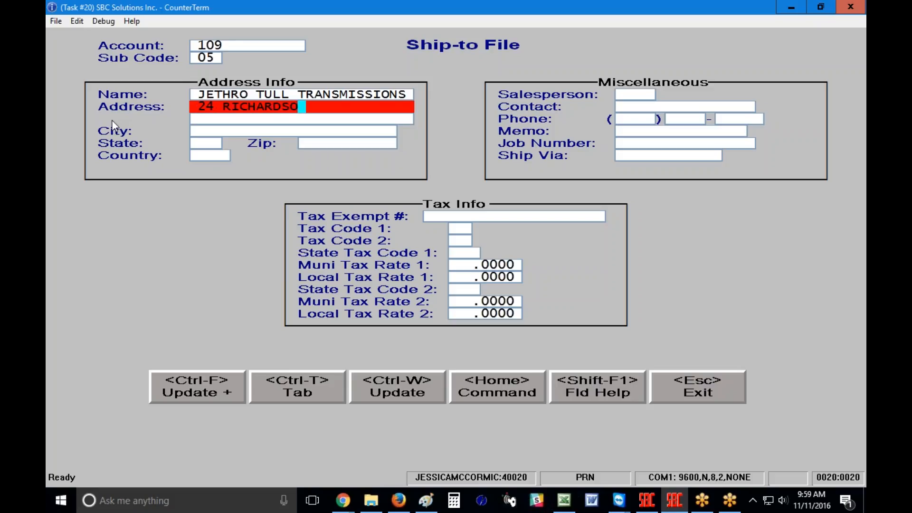
{"action": "key", "text": "Return"}
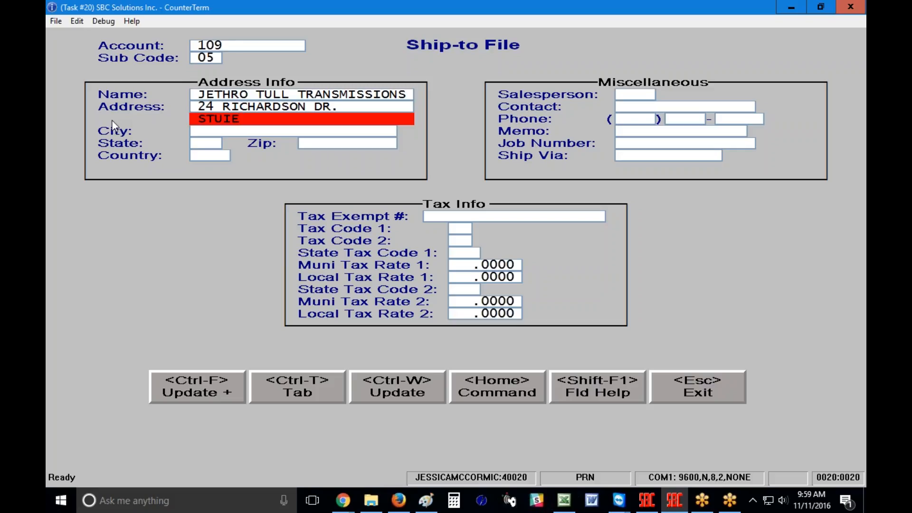
{"action": "key", "text": "BackSpace"}
{"action": "key", "text": "BackSpace"}
{"action": "key", "text": "BackSpace"}
{"action": "key", "text": "BackSpace"}
{"action": "key", "text": "Return"}
Enter the customer's city, state, zip, country USA and phone number
{"action": "type", "text": "JACKSON"}
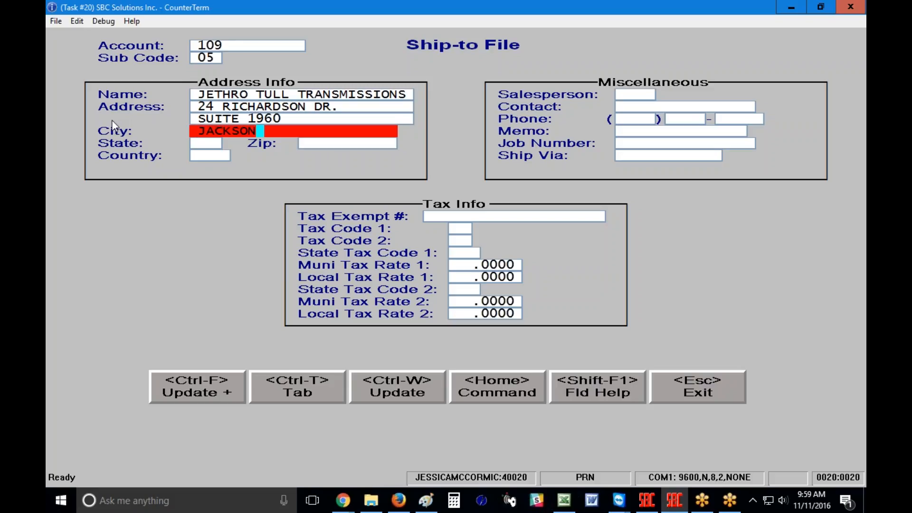
{"action": "key", "text": "Return"}
{"action": "type", "text": "WY"}
{"action": "key", "text": "Return"}
{"action": "type", "text": "82945"}
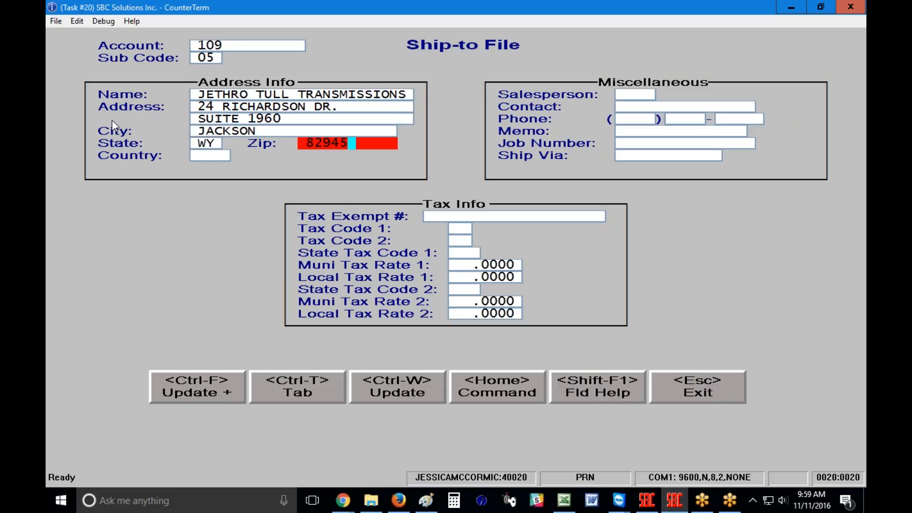
{"action": "key", "text": "Return"}
{"action": "type", "text": "USA"}
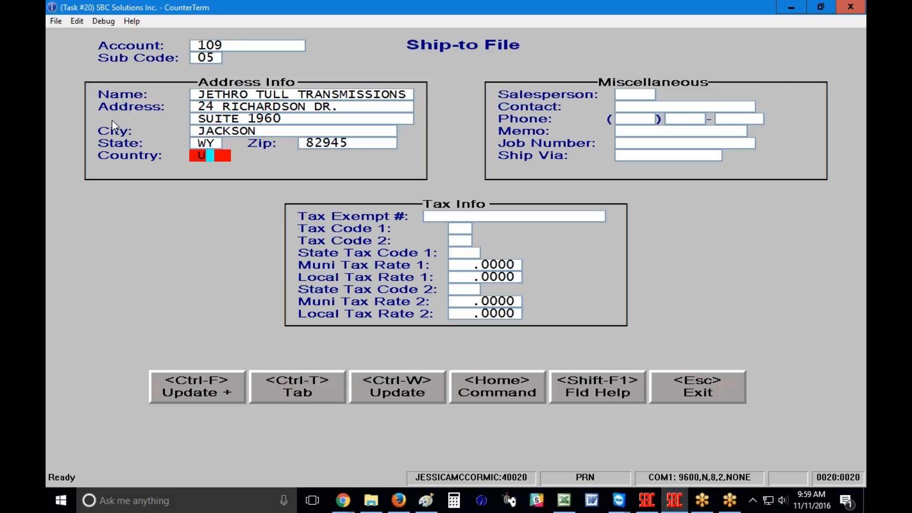
{"action": "key", "text": "Return"}
{"action": "key", "text": "Return"}
{"action": "key", "text": "Return"}
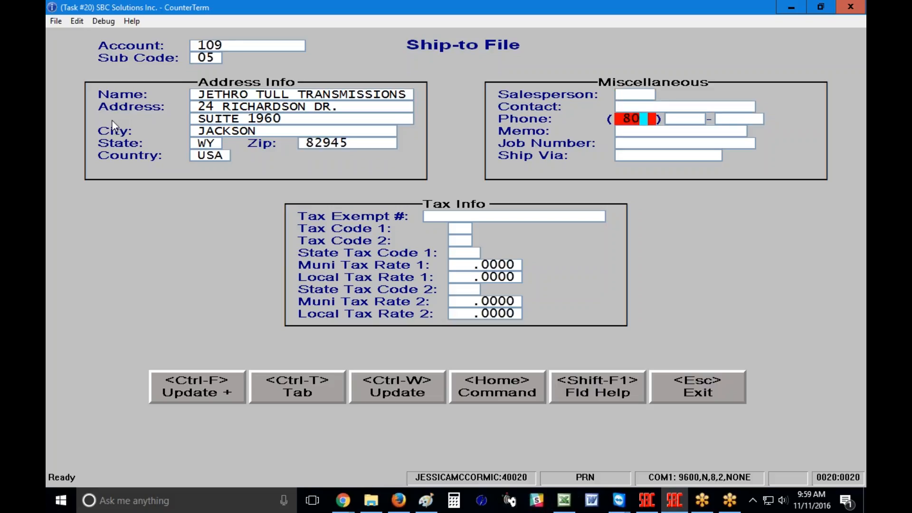
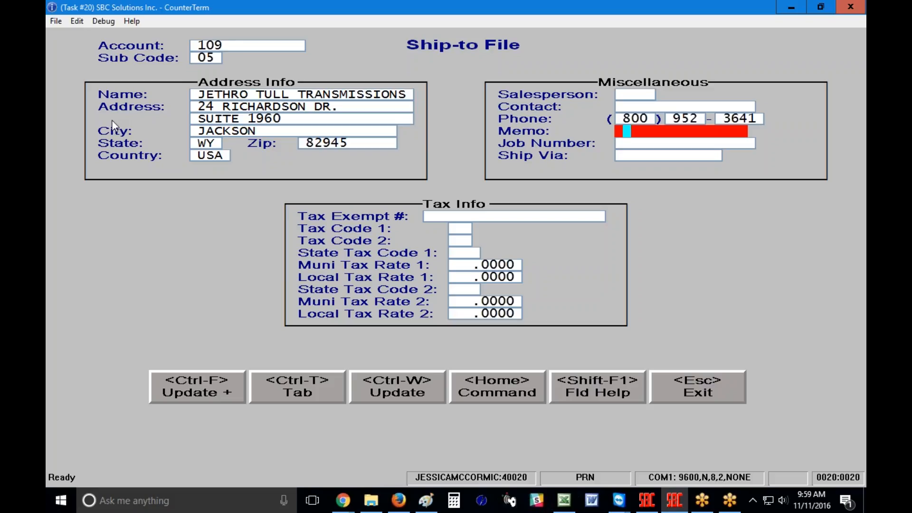
{"action": "key", "text": "Return"}
{"action": "key", "text": "Return"}
{"action": "key", "text": "Return"}
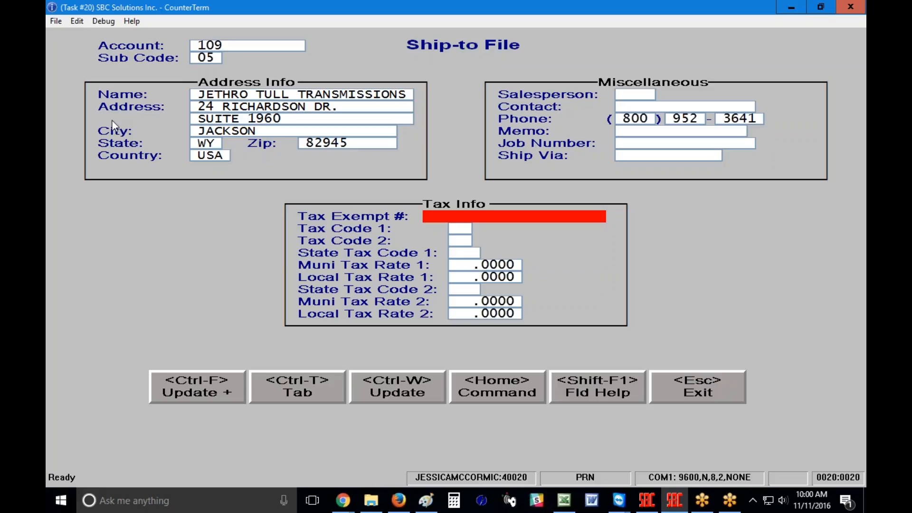
Fill in the tax exempt number, set Tax Code 1 and Tax Code 2 to E, and update the record
{"action": "type", "text": "1234"}
{"action": "key", "text": "Return"}
{"action": "type", "text": "E"}
{"action": "key", "text": "Return"}
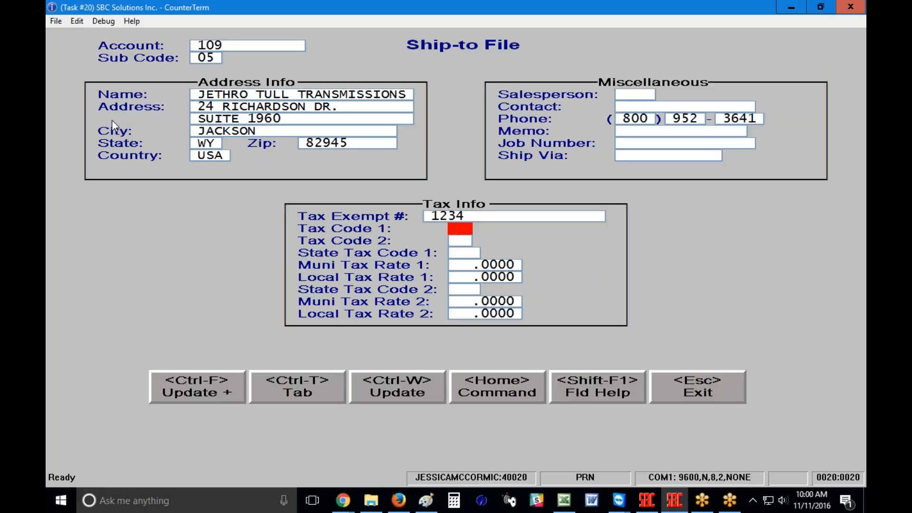
{"action": "type", "text": "E"}
{"action": "key", "text": "Return"}
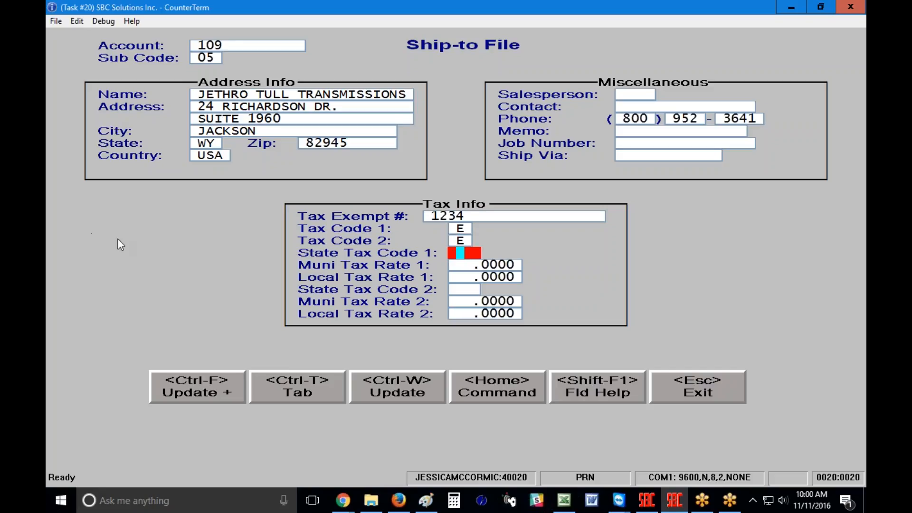
{"action": "left_click", "coordinate": [398, 381]}
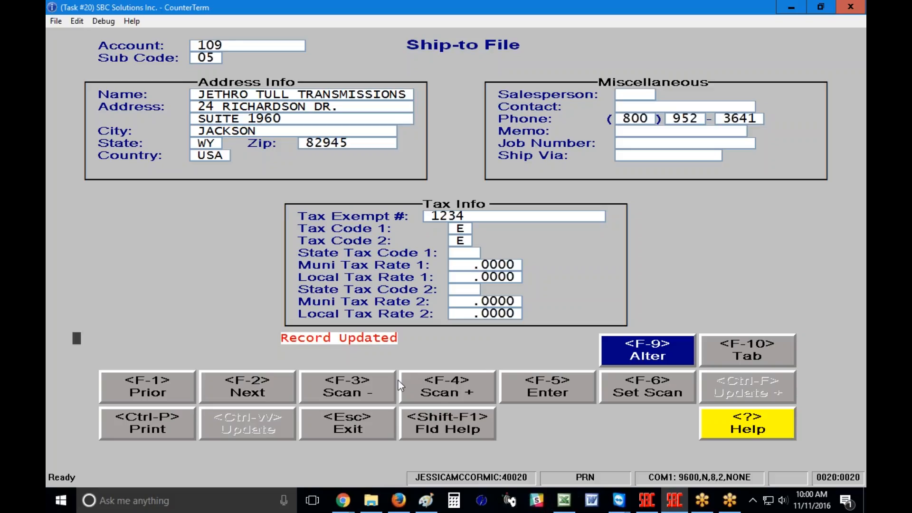
Back out to Miscellaneous Files and open Point-of-Sale Enter Invoices, accepting the clerk field
{"action": "key", "text": "Escape"}
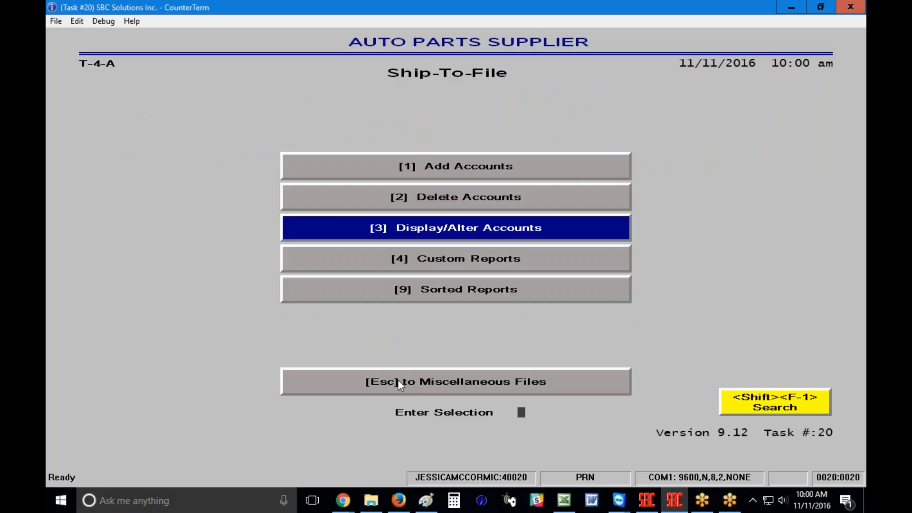
{"action": "left_click", "coordinate": [399, 382]}
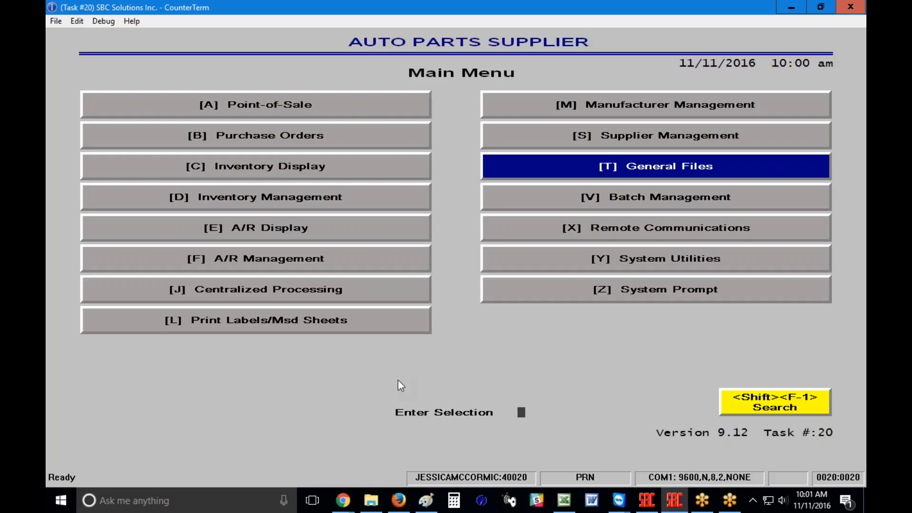
{"action": "left_click", "coordinate": [234, 106]}
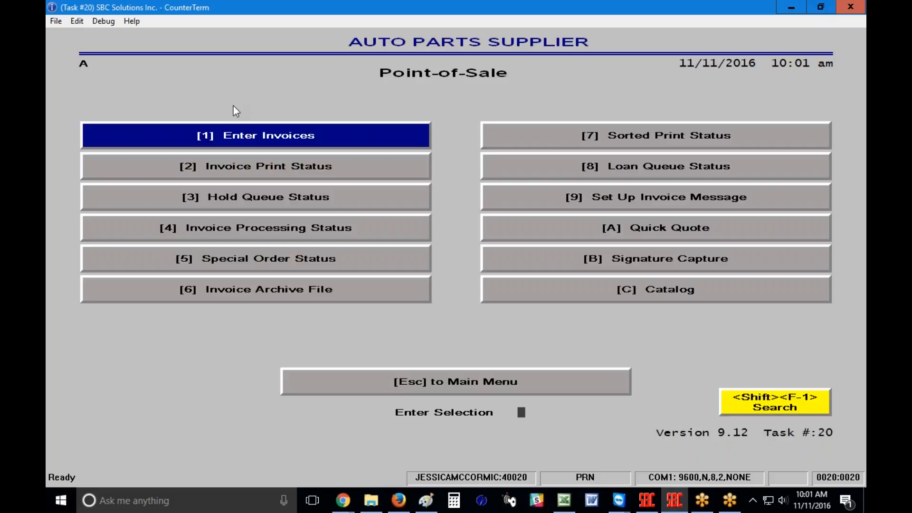
{"action": "left_click", "coordinate": [243, 135]}
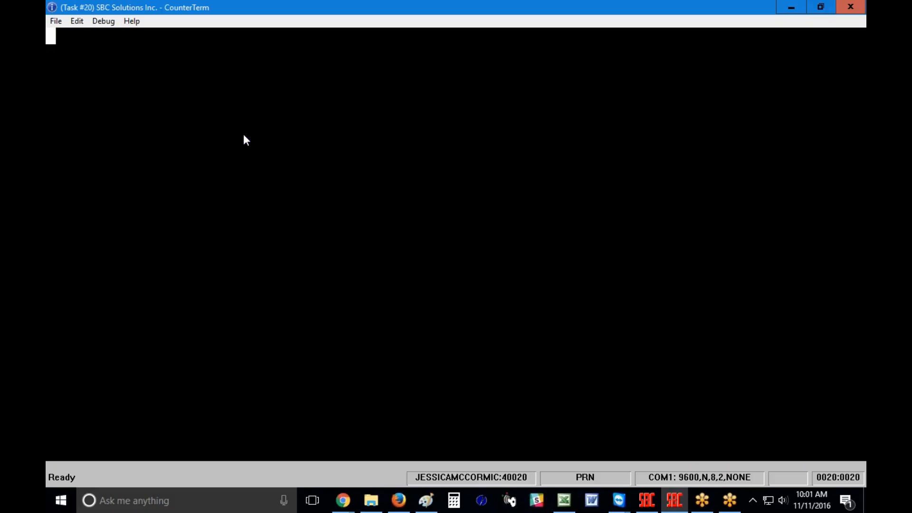
{"action": "key", "text": "Return"}
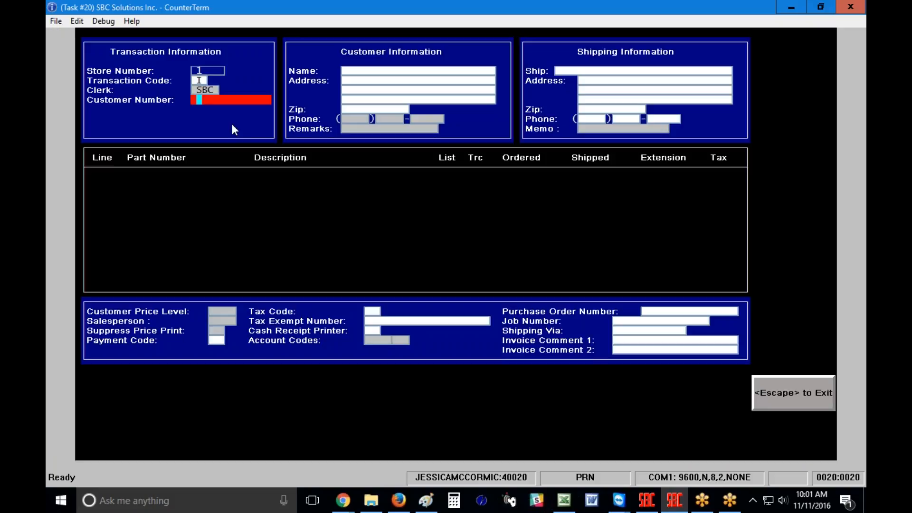
Enter the customer's account number, page through its ship-to codes, and open the ship-to lookup list
{"action": "type", "text": "109"}
{"action": "key", "text": "Return"}
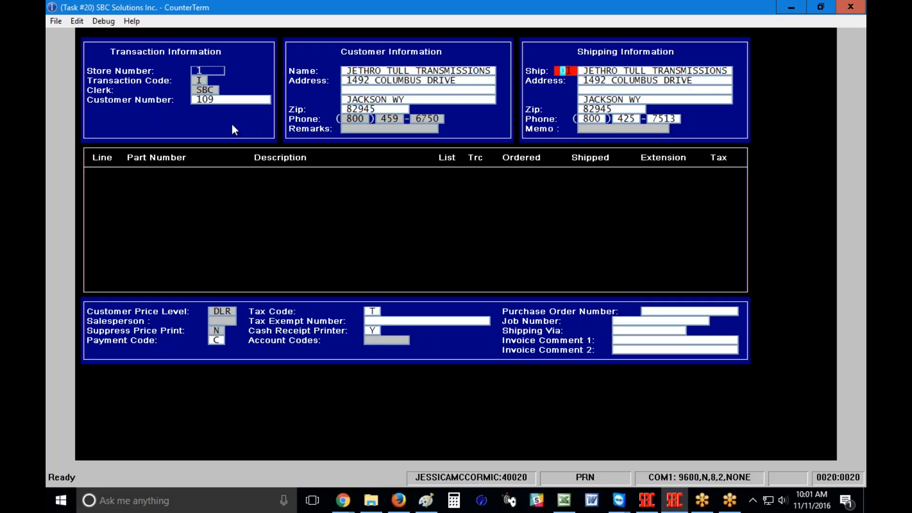
{"action": "key", "text": "Page_Down"}
{"action": "key", "text": "Page_Down"}
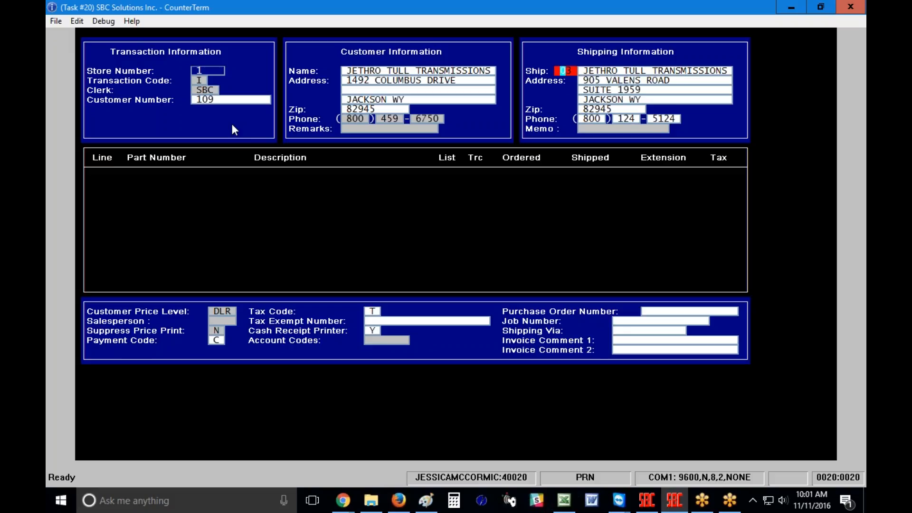
{"action": "key", "text": "Page_Down"}
{"action": "key", "text": "Page_Down"}
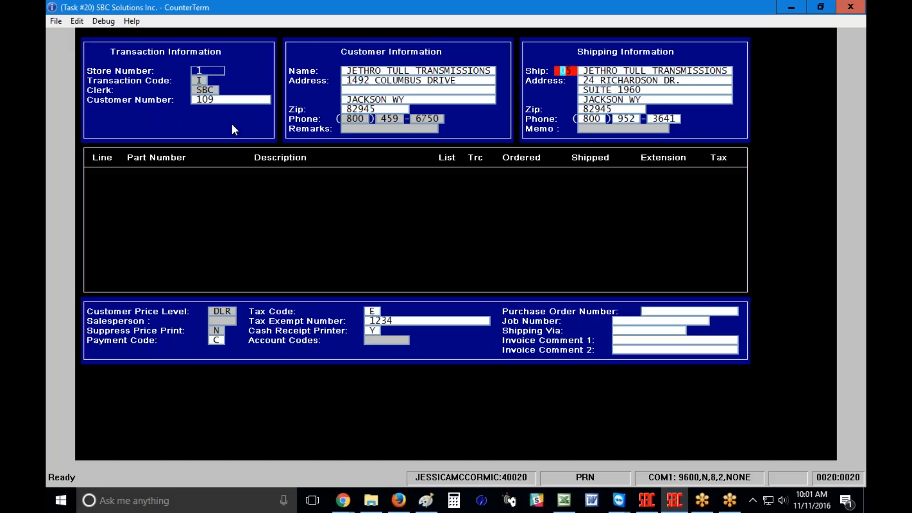
{"action": "key", "text": "Page_Up"}
{"action": "key", "text": "Page_Up"}
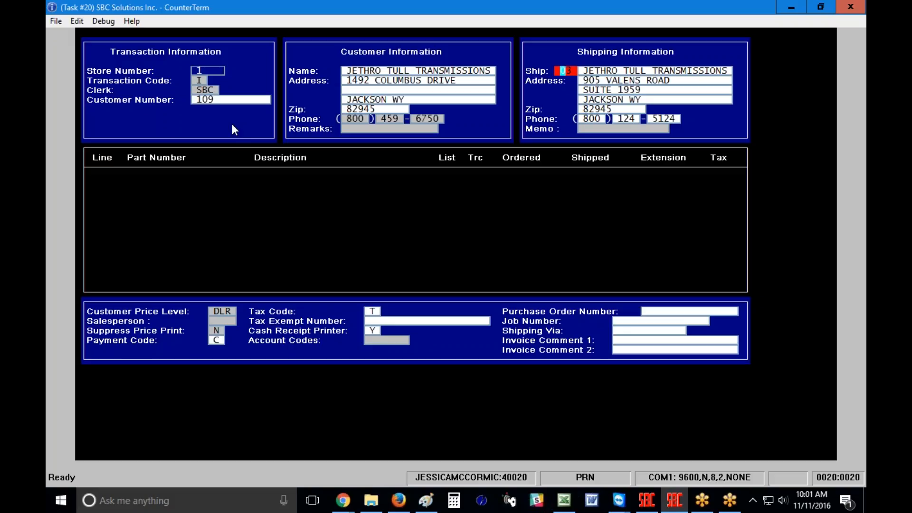
{"action": "key", "text": "F2"}
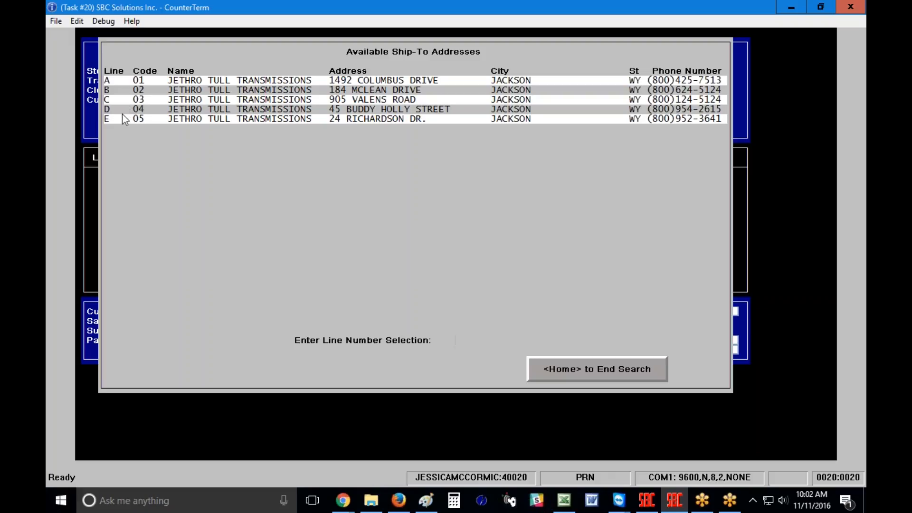
Choose line D (ship-to 04) and return to the header showing price level DLR, tax 9, payment C
{"action": "key", "text": "d"}
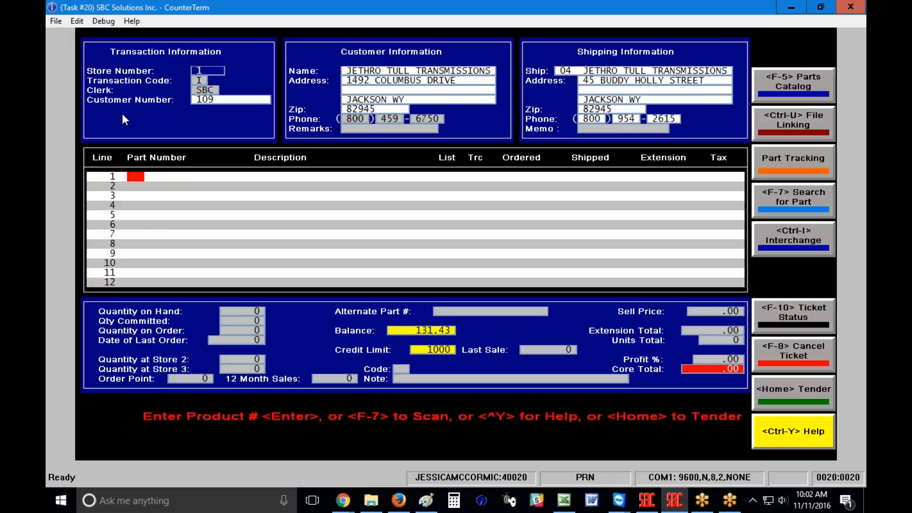
{"action": "key", "text": "Home"}
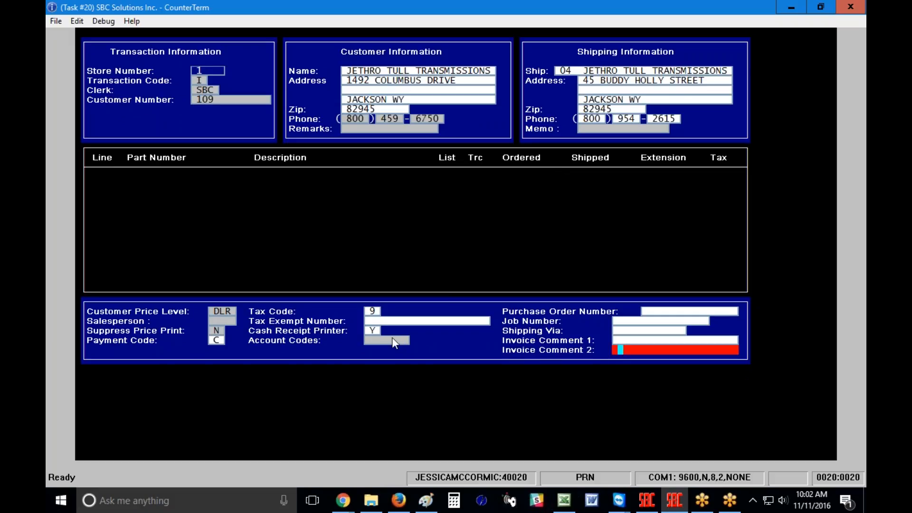
Cancel and restart the invoice for the customer with ship-to 05, picking up tax code E
{"action": "key", "text": "Escape"}
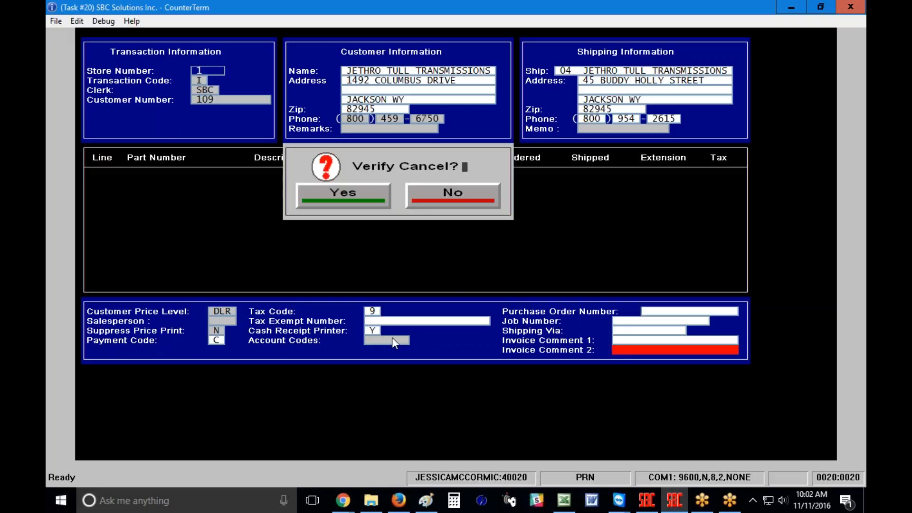
{"action": "type", "text": "y"}
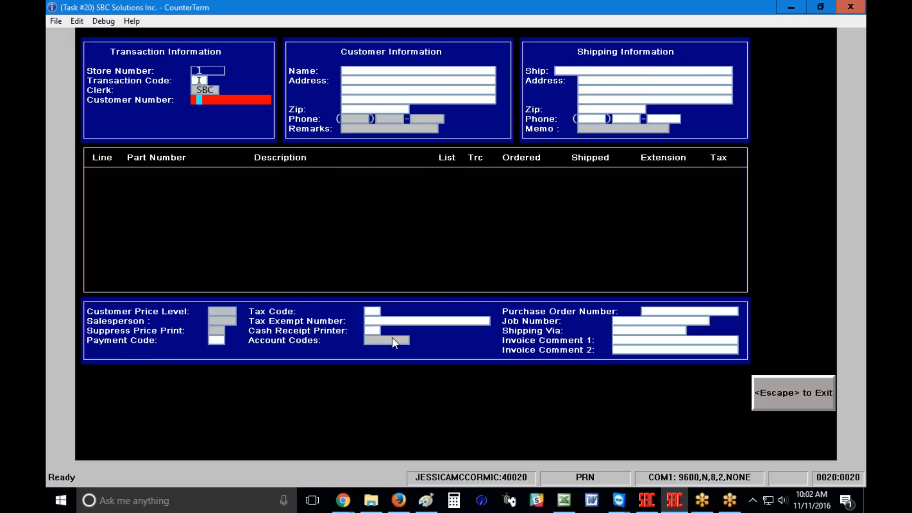
{"action": "type", "text": "109"}
{"action": "key", "text": "Return"}
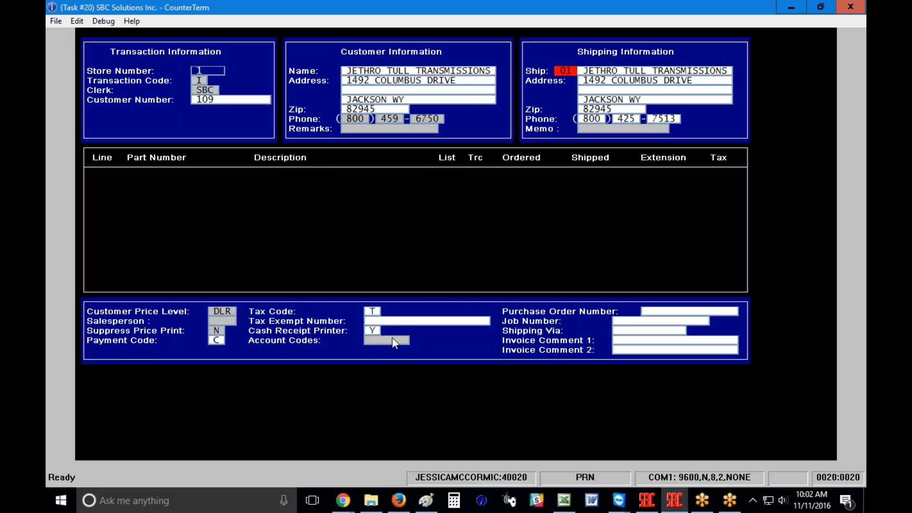
{"action": "type", "text": "05"}
{"action": "key", "text": "Return"}
{"action": "key", "text": "Up"}
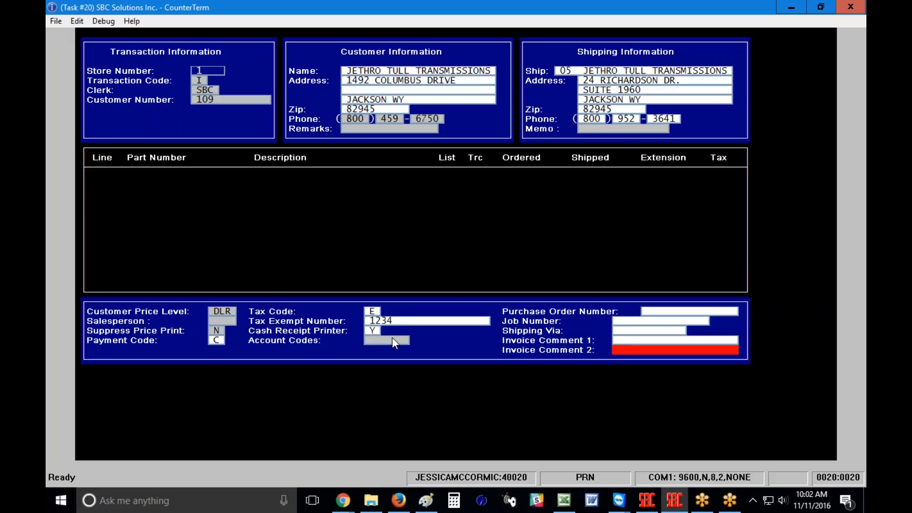